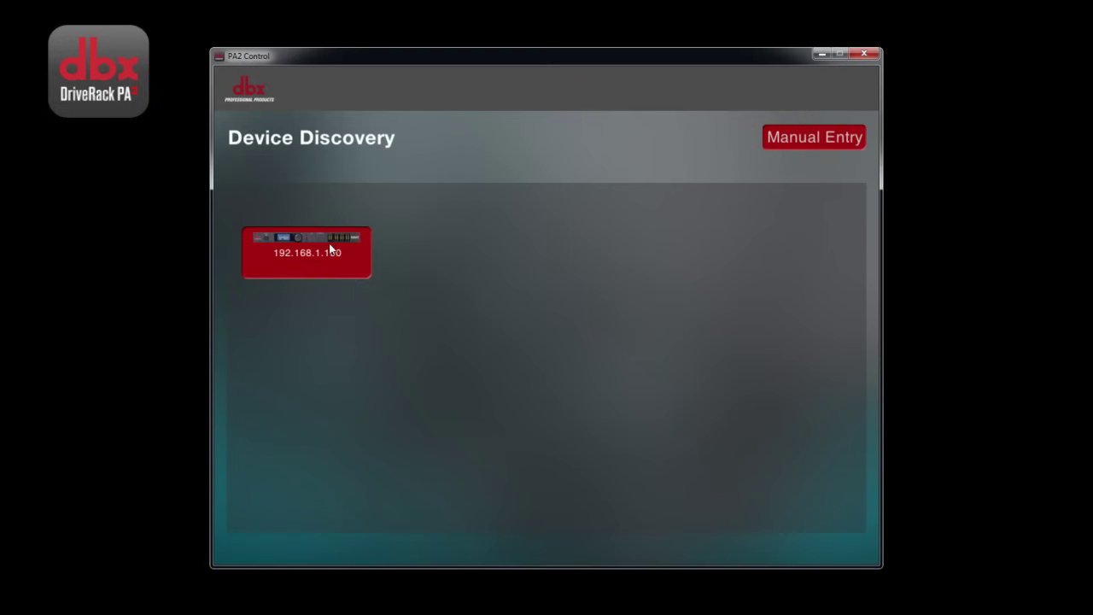
Connect to the DriveRack unit at 192.168.1.100 to load the preset 88 ST.6FR home screen.
left_click(329, 248)
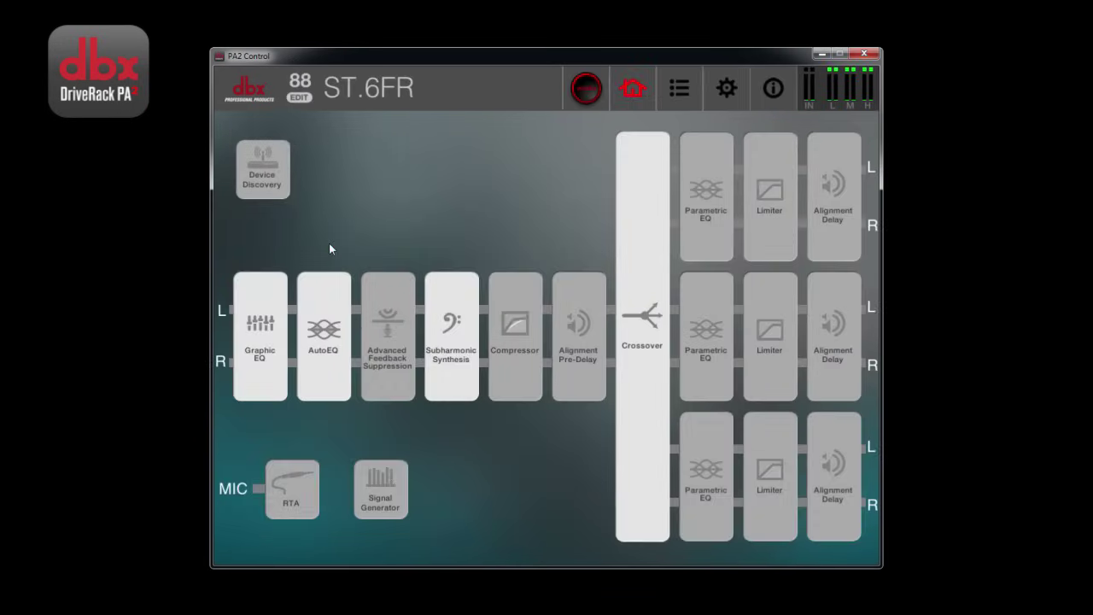
left_click(583, 97)
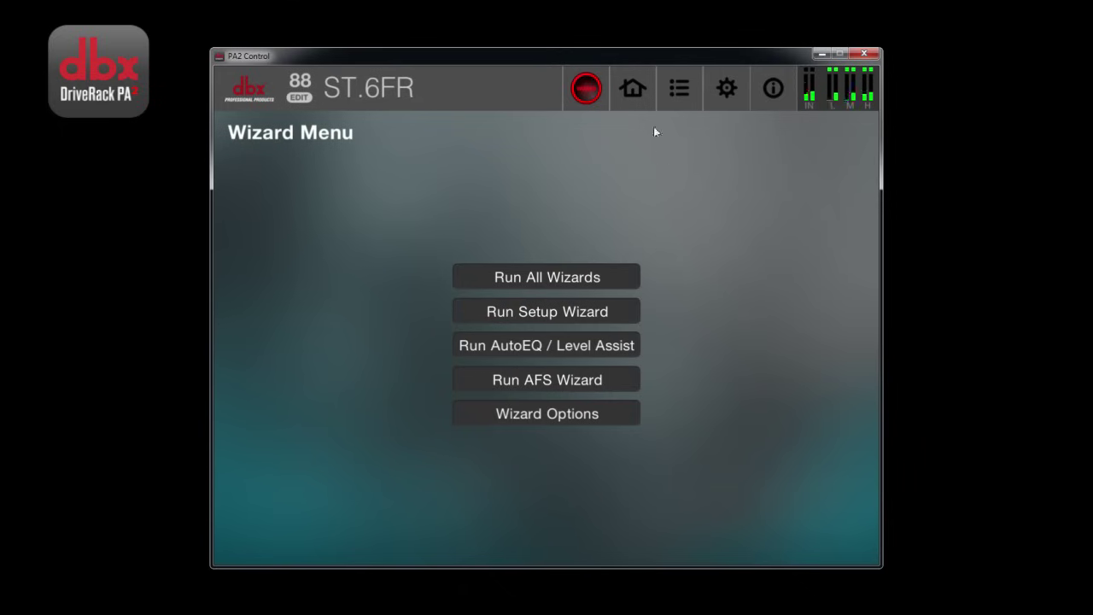
left_click(636, 89)
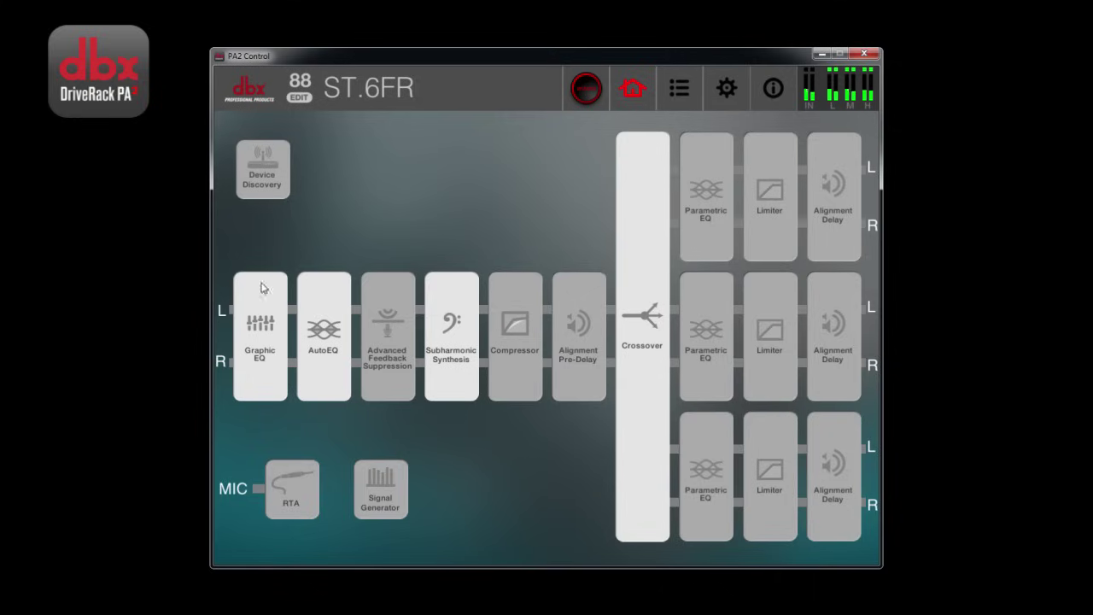
Hand-draw a Graphic EQ curve with a mid-range cut and a treble lift.
left_click(261, 329)
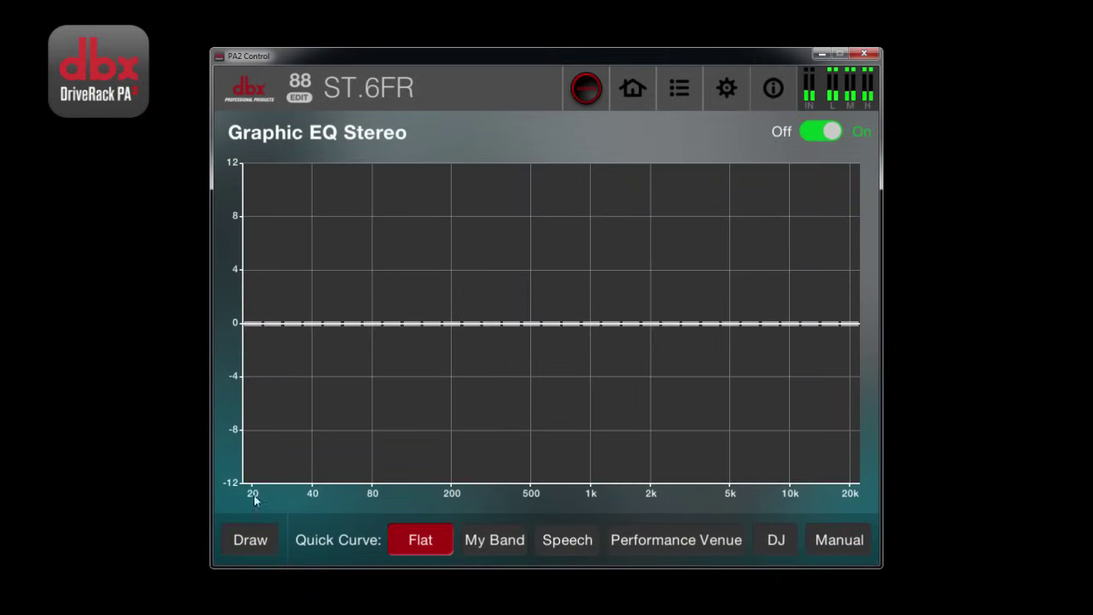
left_click(250, 540)
mouse_move(238, 343)
left_mouse_down()
mouse_move(268, 339)
mouse_move(371, 389)
mouse_move(555, 414)
mouse_move(855, 293)
left_mouse_up()
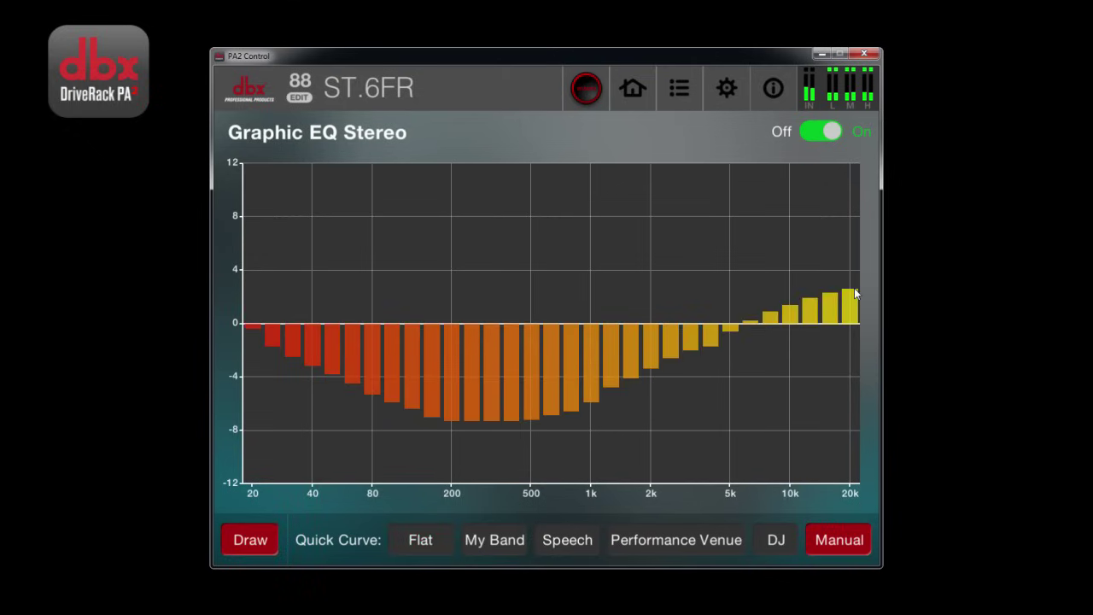
Preview the Flat, My Band, Speech and DJ curves, restore the Manual curve, and switch Graphic EQ off.
left_click(415, 541)
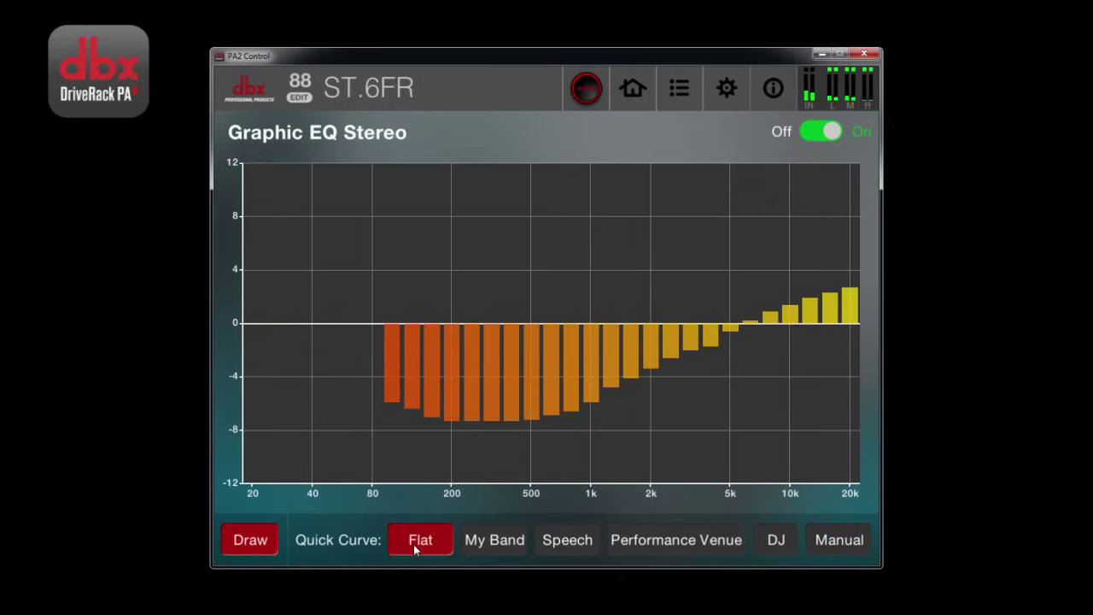
left_click(504, 543)
left_click(566, 540)
left_click(775, 541)
left_click(839, 539)
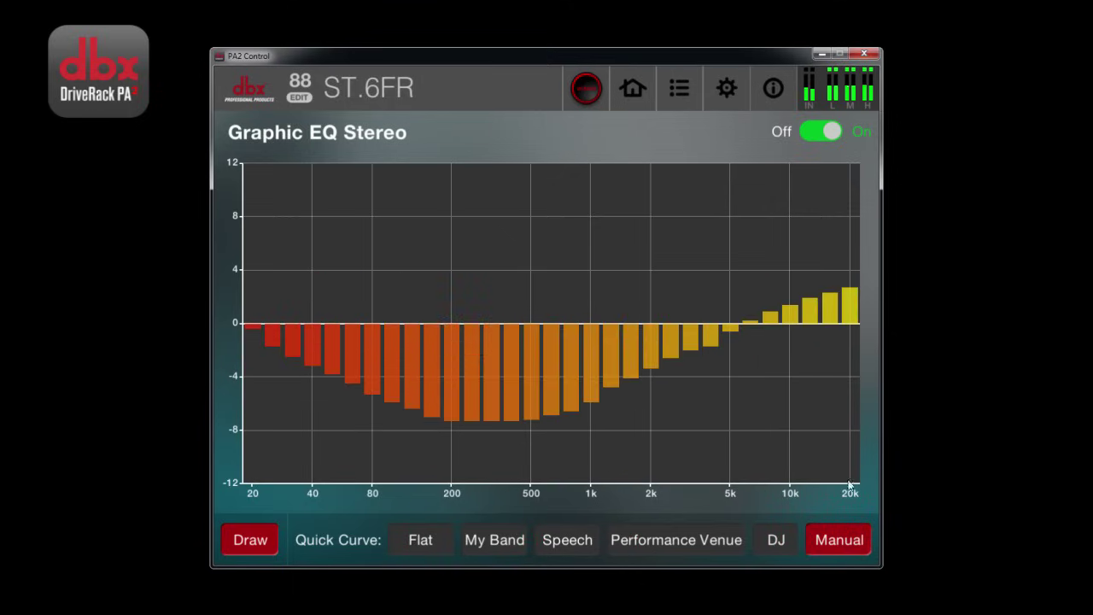
left_click(830, 131)
left_click(633, 88)
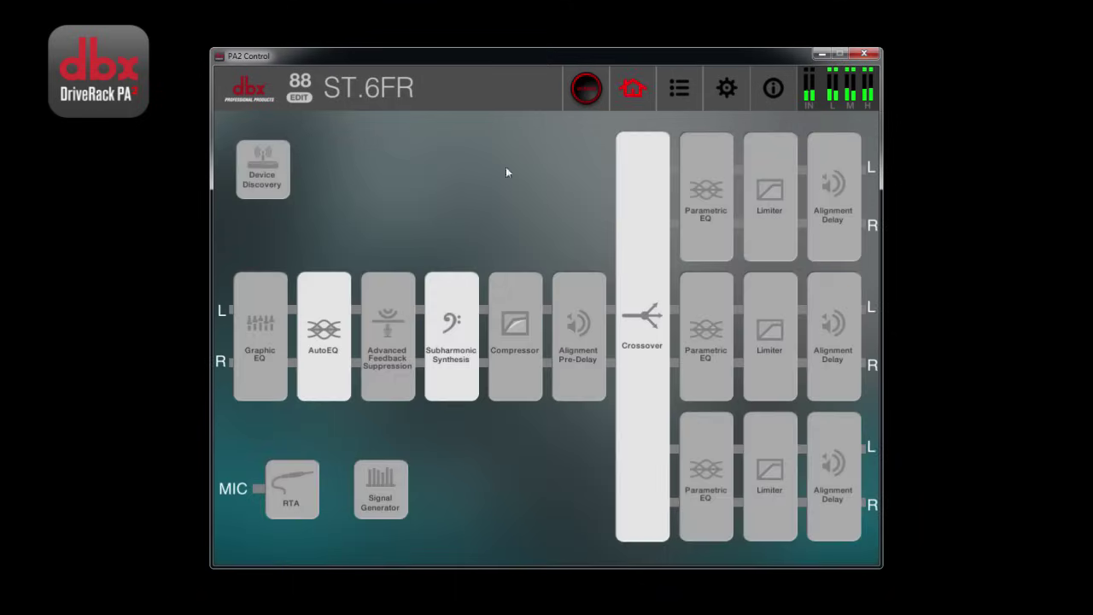
left_click(317, 331)
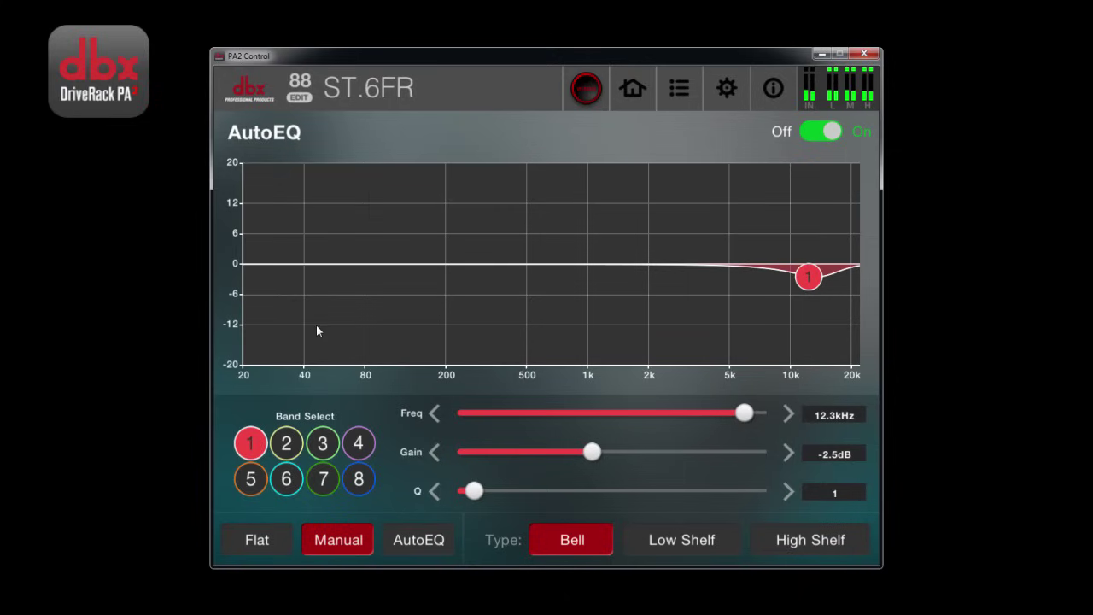
Move AutoEQ band 2 to +4.7 dB at 10.6 kHz and switch AutoEQ off.
left_click(285, 444)
left_click_drag(304, 326, 778, 226)
left_click(816, 135)
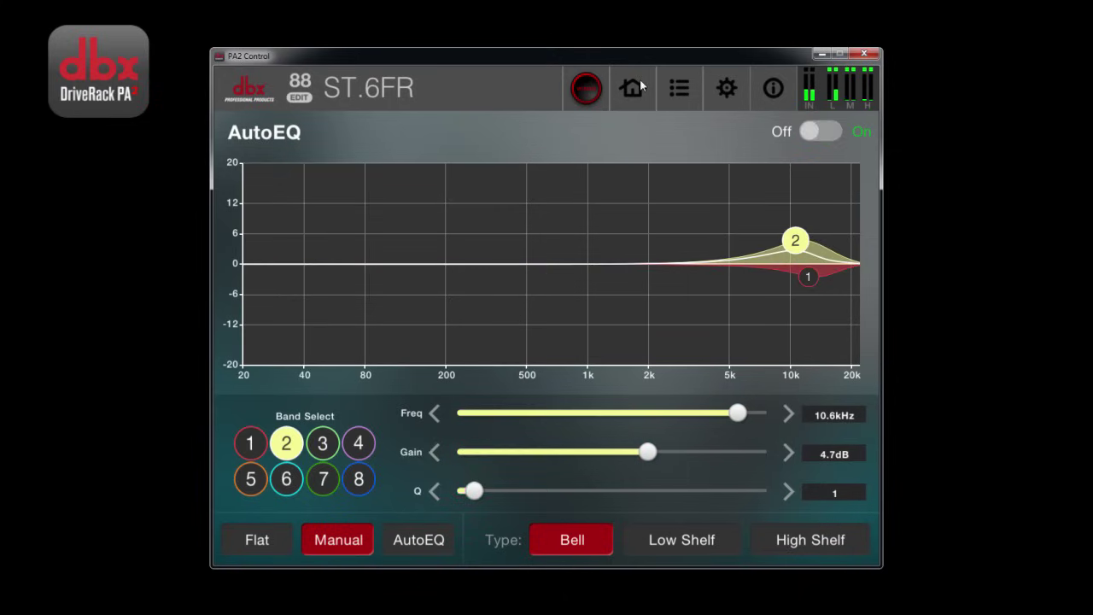
left_click(636, 85)
Set the Advanced Feedback Suppression Lift After time to 19 s.
left_click(381, 339)
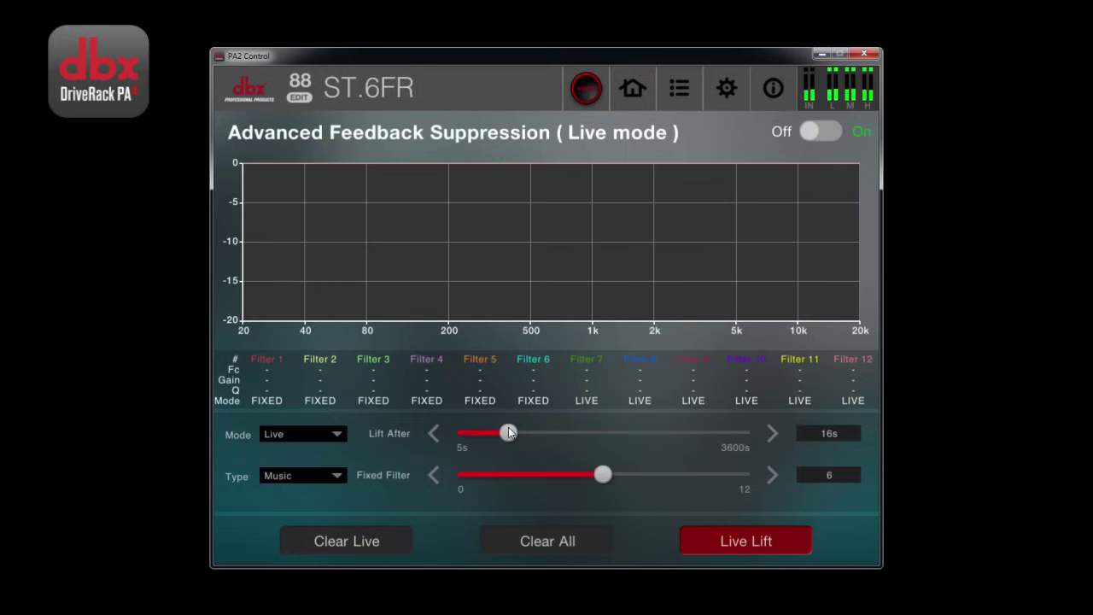
left_click_drag(536, 433, 515, 432)
mouse_move(603, 474)
left_mouse_down()
mouse_move(654, 478)
mouse_move(602, 476)
left_mouse_up()
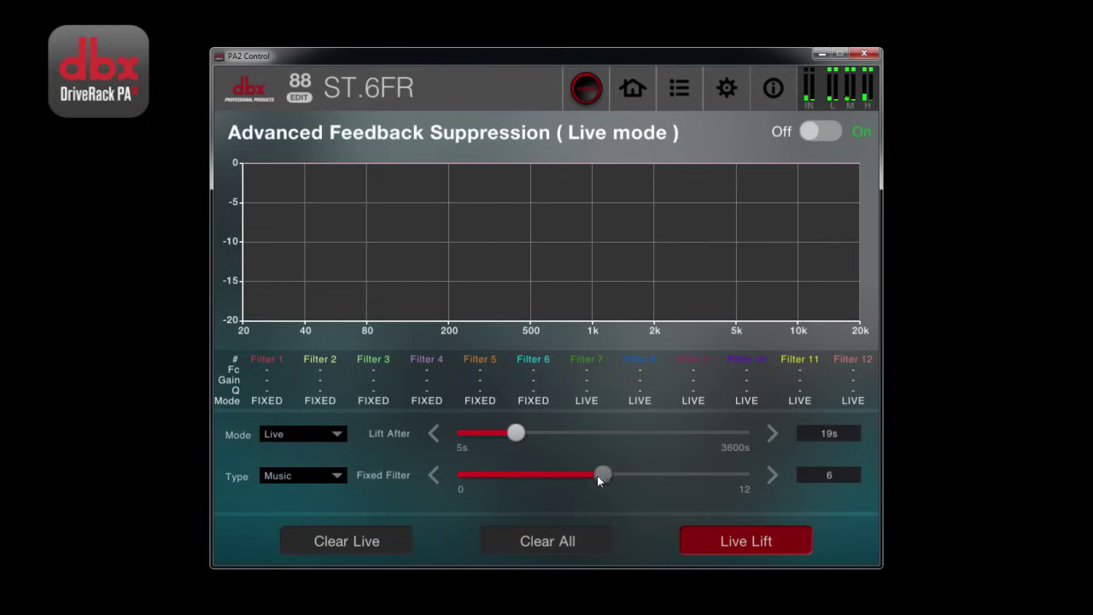
left_click(632, 89)
Adjust the Subharmonic Synth sliders to end at 36Hz-56Hz 32.3% and 24Hz-36Hz 30.6%.
left_click(451, 341)
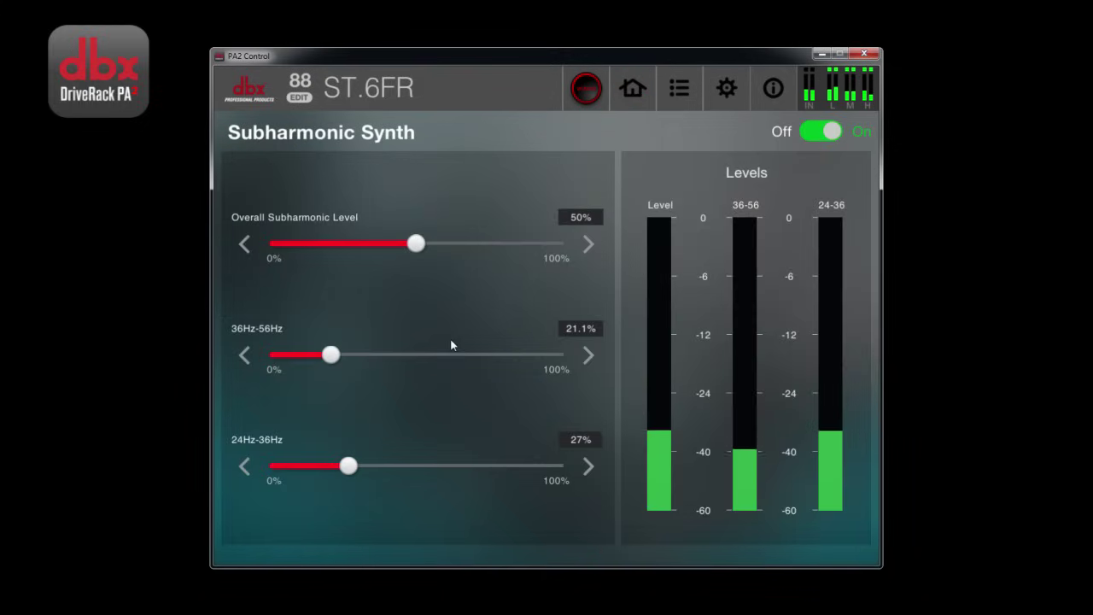
left_click_drag(333, 356, 387, 354)
left_click_drag(348, 465, 388, 465)
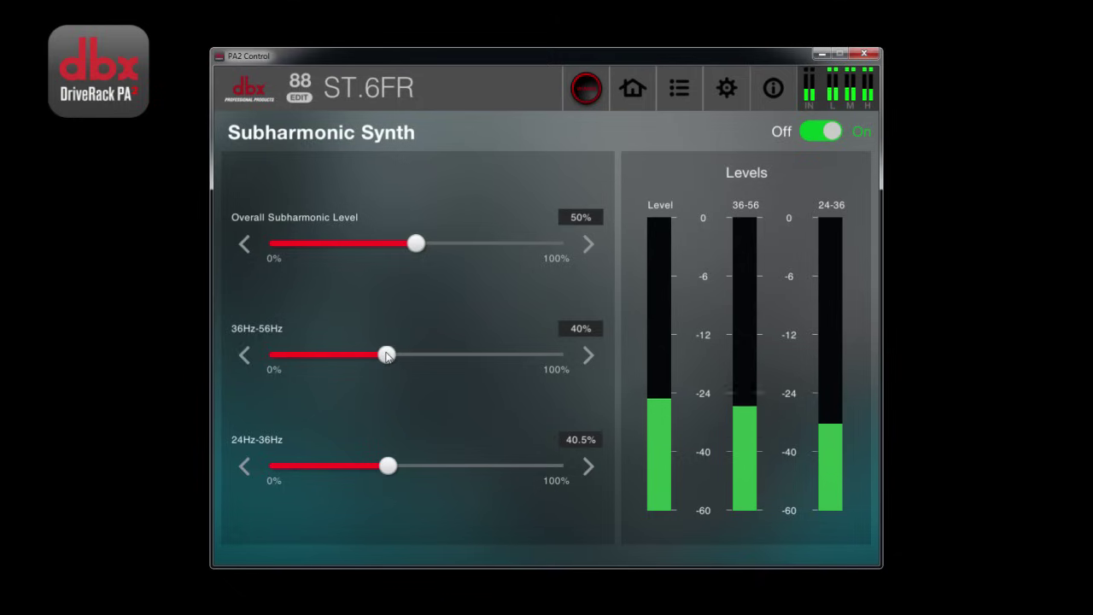
left_click_drag(391, 357, 364, 355)
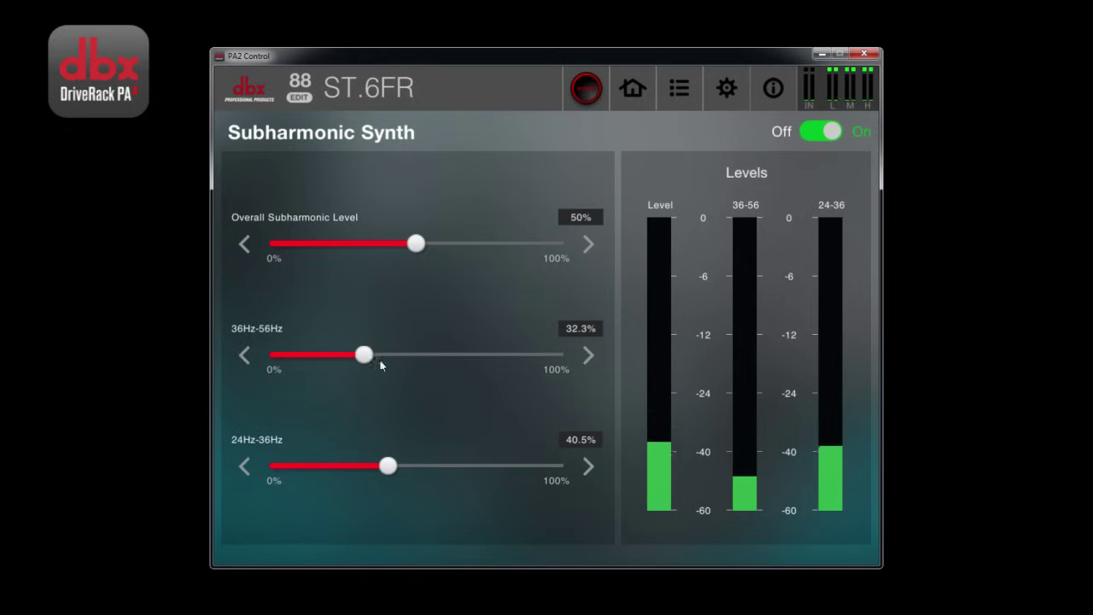
left_click_drag(388, 465, 357, 466)
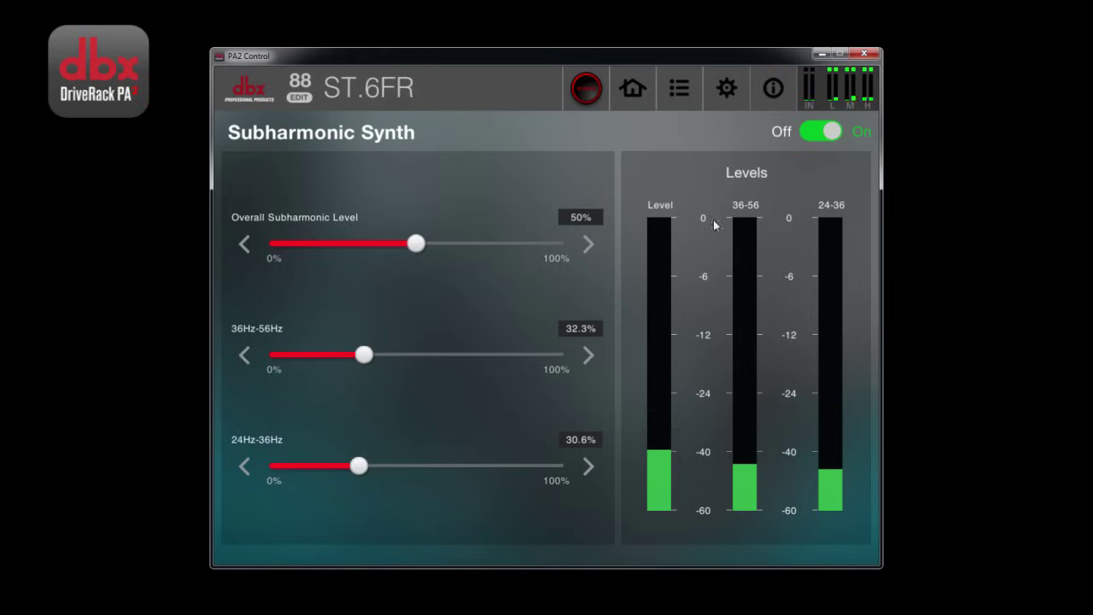
Set the compressor threshold to -19.7 dB with a 2.8:1 ratio, leaving it off.
left_click(632, 88)
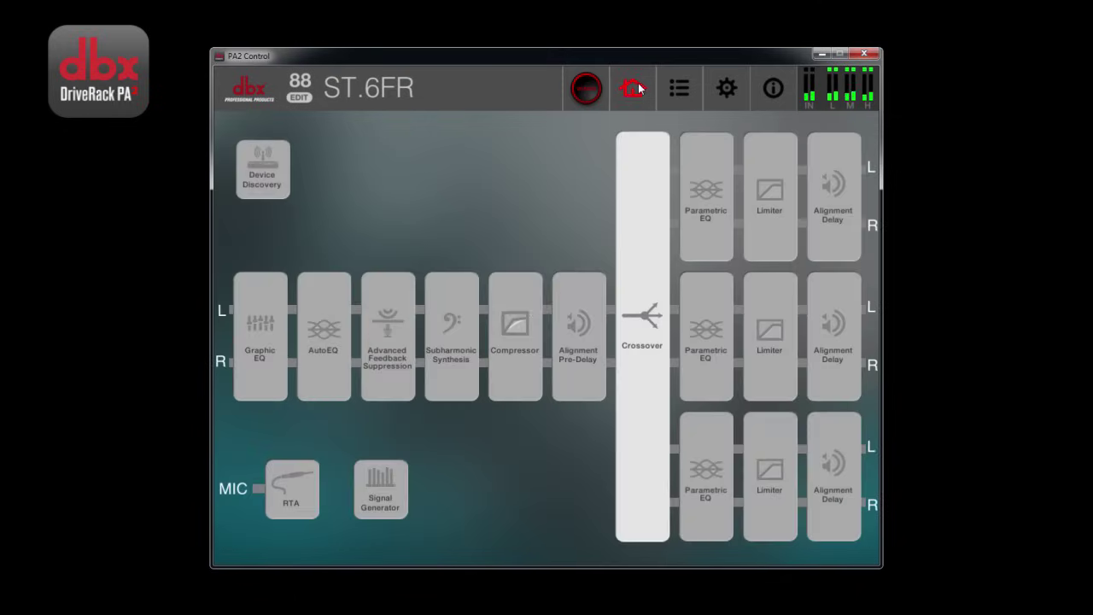
left_click(510, 351)
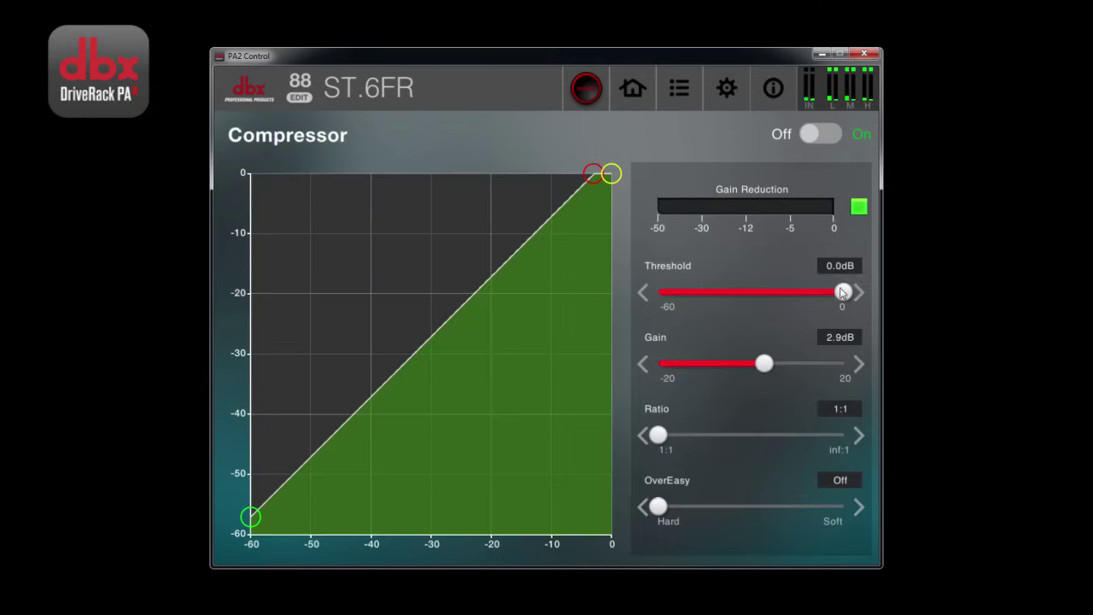
left_click_drag(842, 291, 782, 293)
left_click_drag(659, 437, 728, 437)
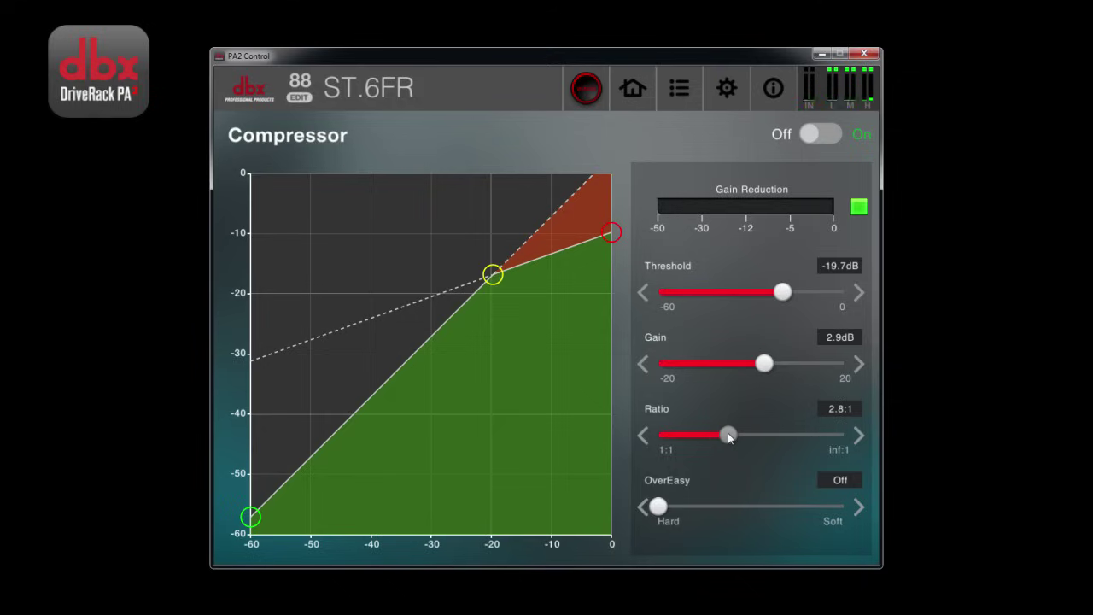
left_click(825, 134)
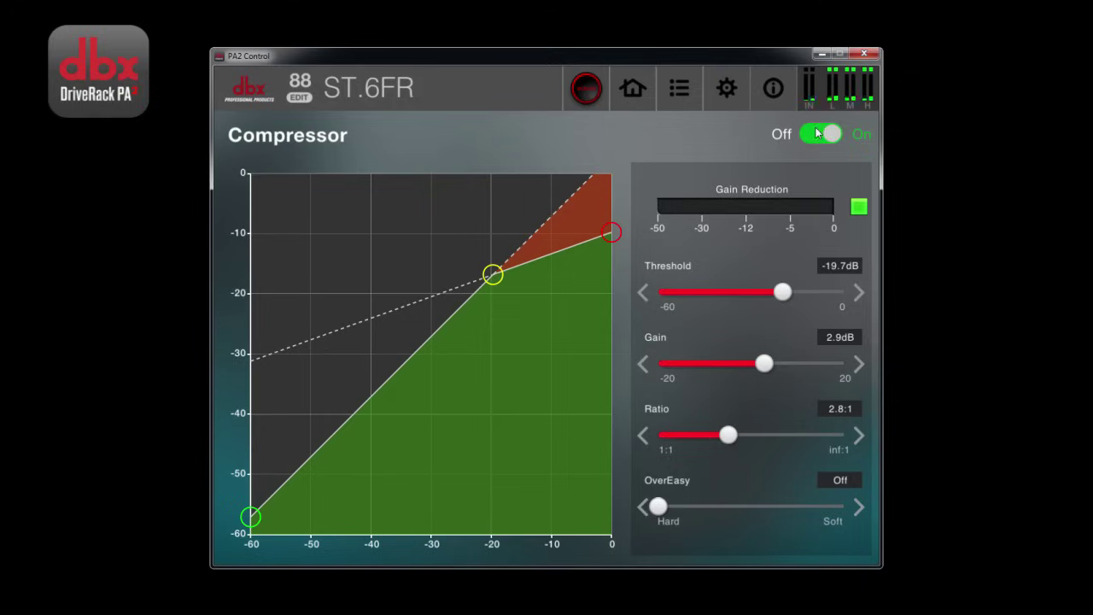
left_click(824, 134)
left_click(633, 88)
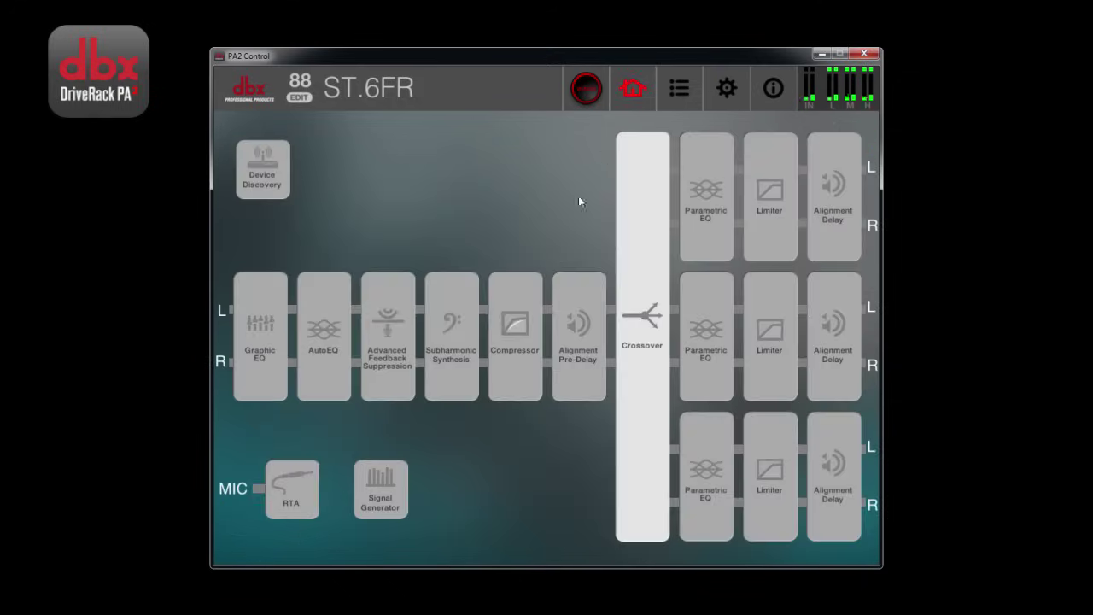
Set the Alignment Pre-Delay to 24.96 ms and switch it off.
left_click(573, 340)
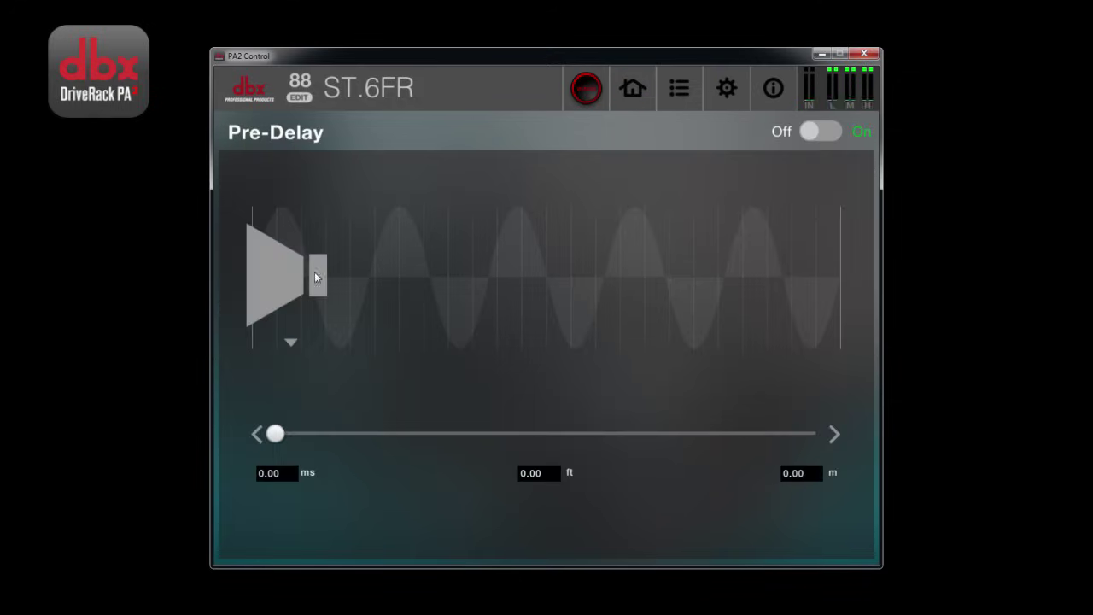
left_click_drag(275, 433, 379, 435)
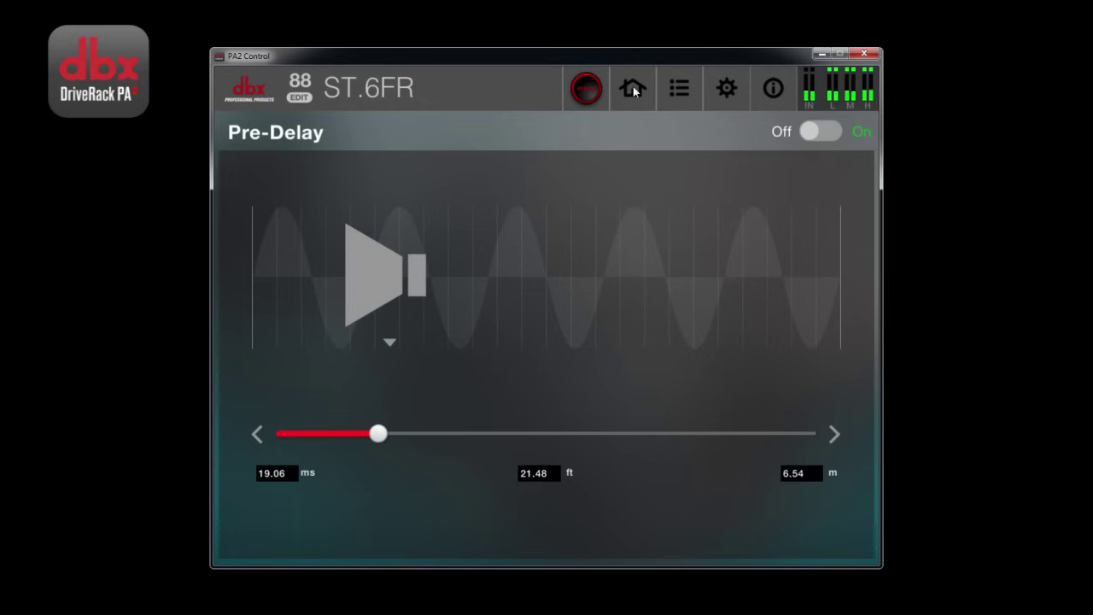
left_click_drag(378, 433, 409, 434)
left_click(815, 132)
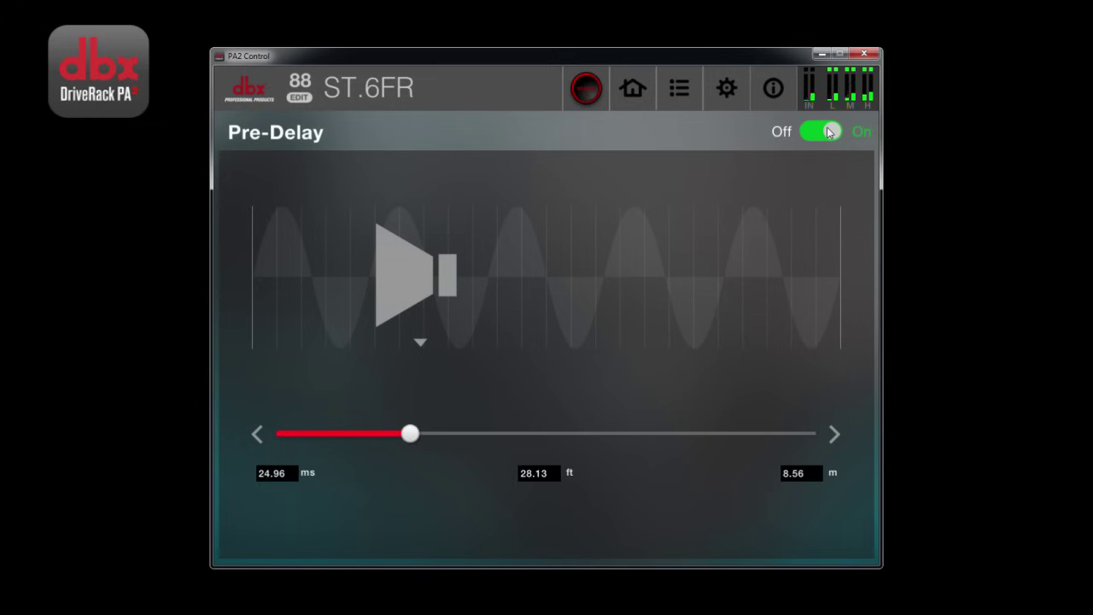
left_click(830, 132)
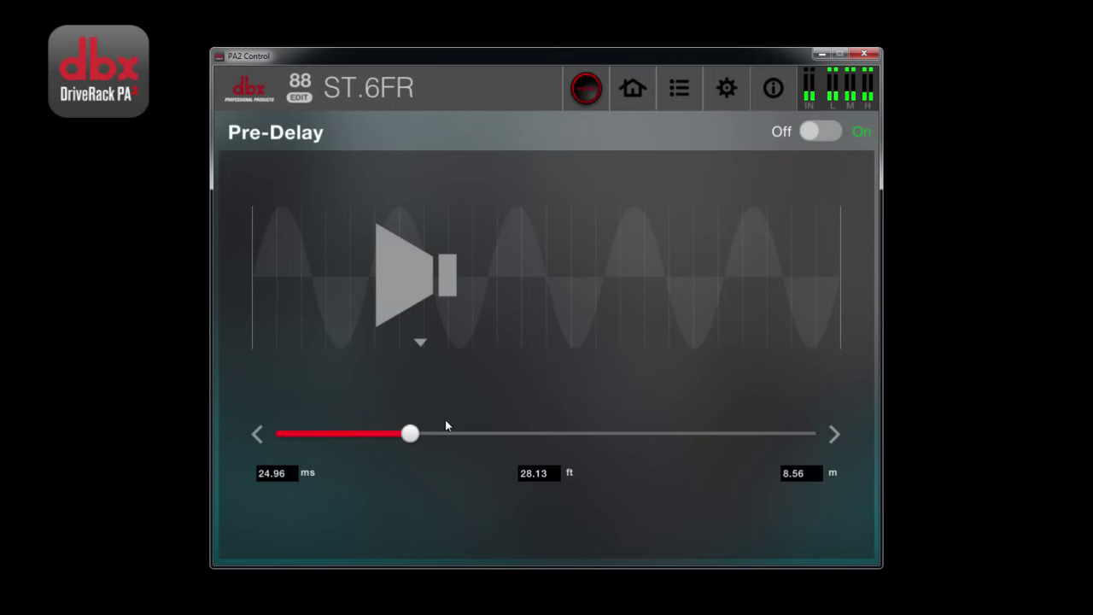
left_click(633, 85)
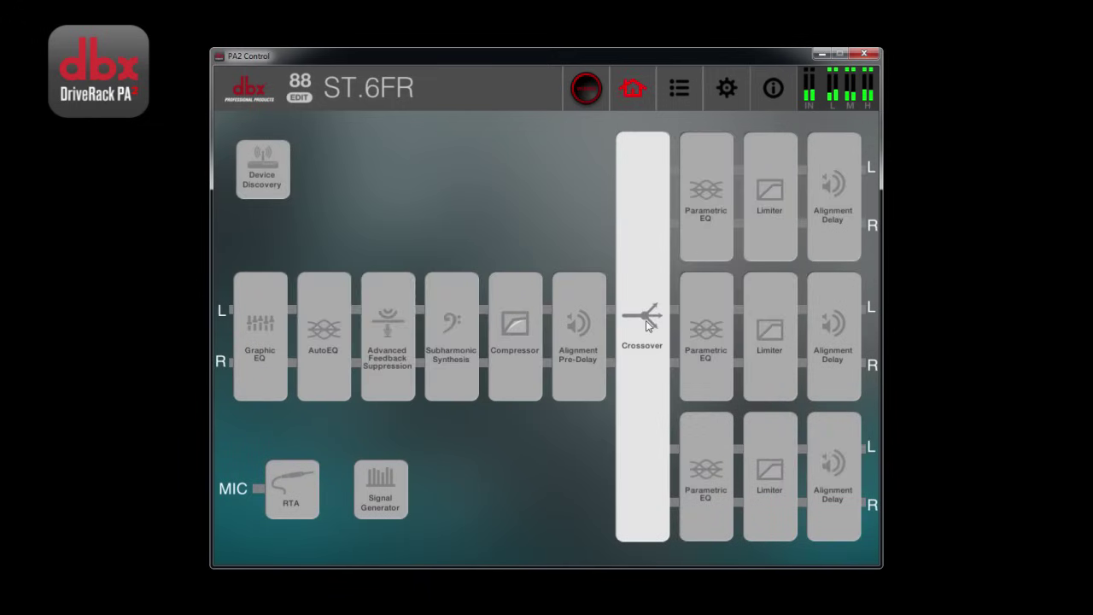
left_click(645, 323)
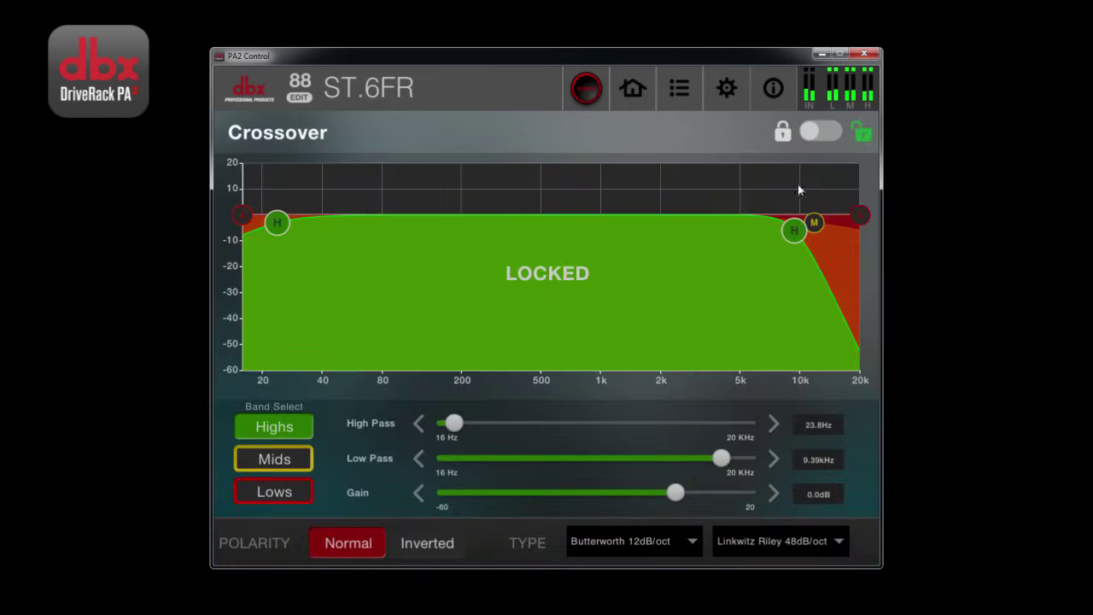
Unlock the crossover, set the Highs band to 346Hz–2.79kHz, and lock it again.
left_click(811, 134)
left_click_drag(794, 239, 689, 234)
left_click_drag(276, 223, 508, 222)
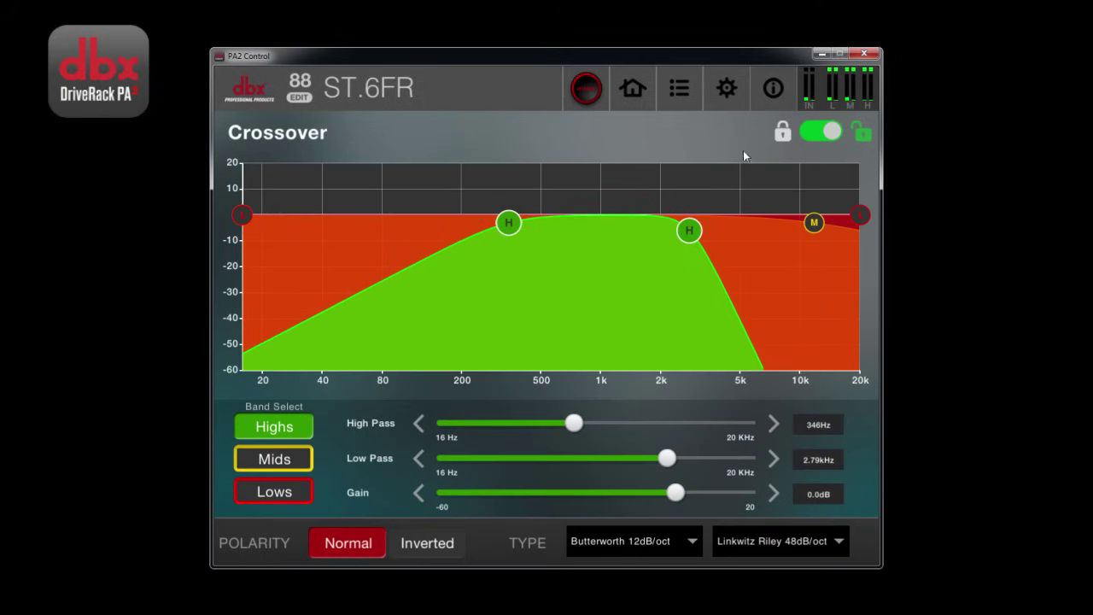
left_click(824, 130)
left_click(636, 88)
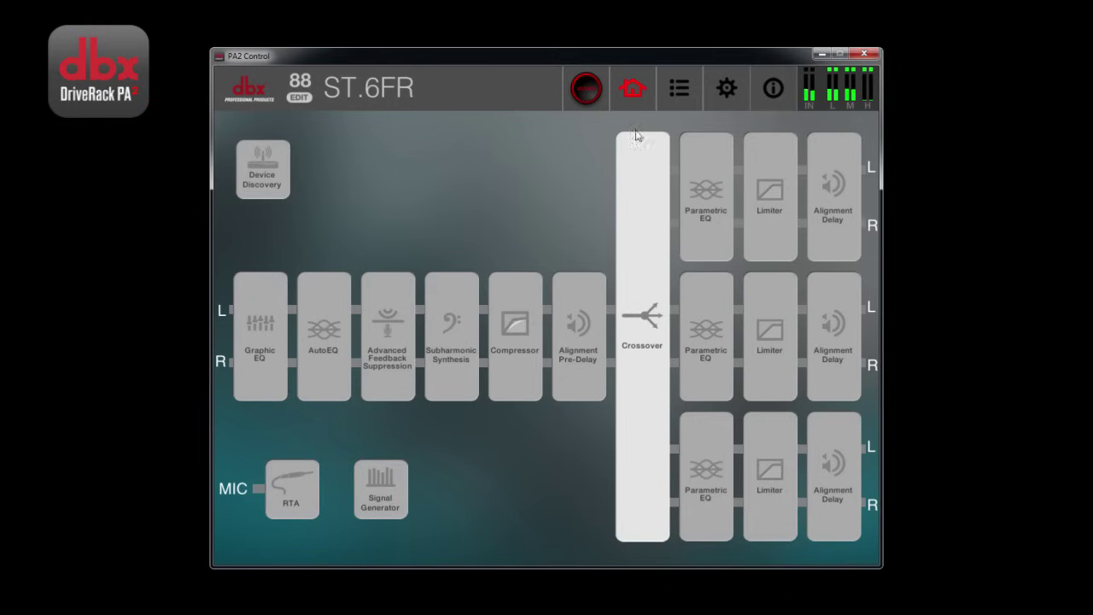
Move high-output parametric EQ band 1 up to 8.91kHz.
left_click(705, 202)
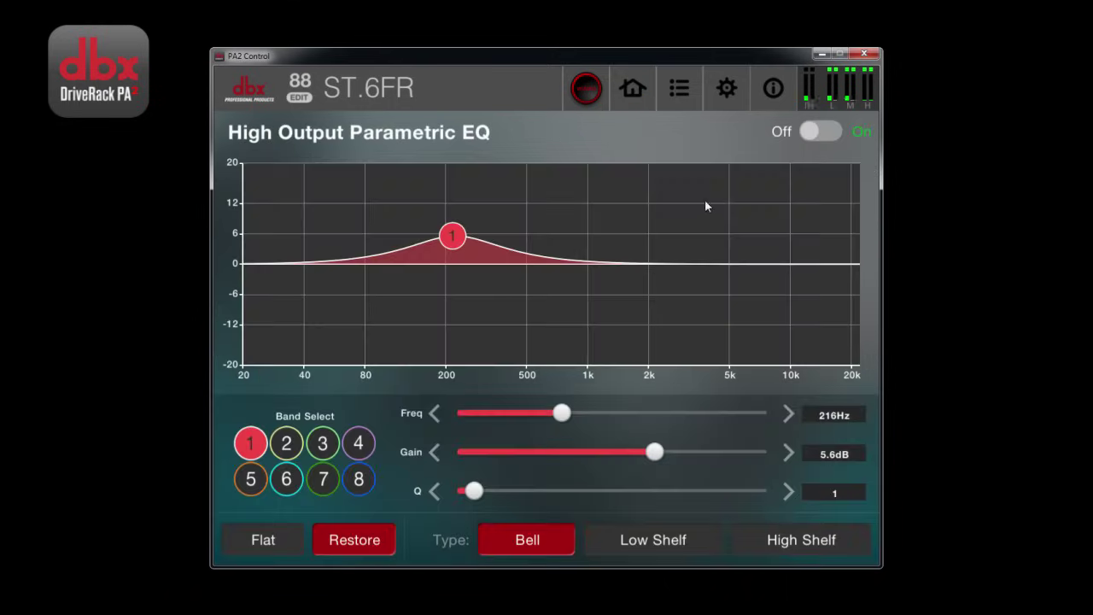
left_click(811, 132)
left_click_drag(456, 236, 780, 265)
left_click(822, 132)
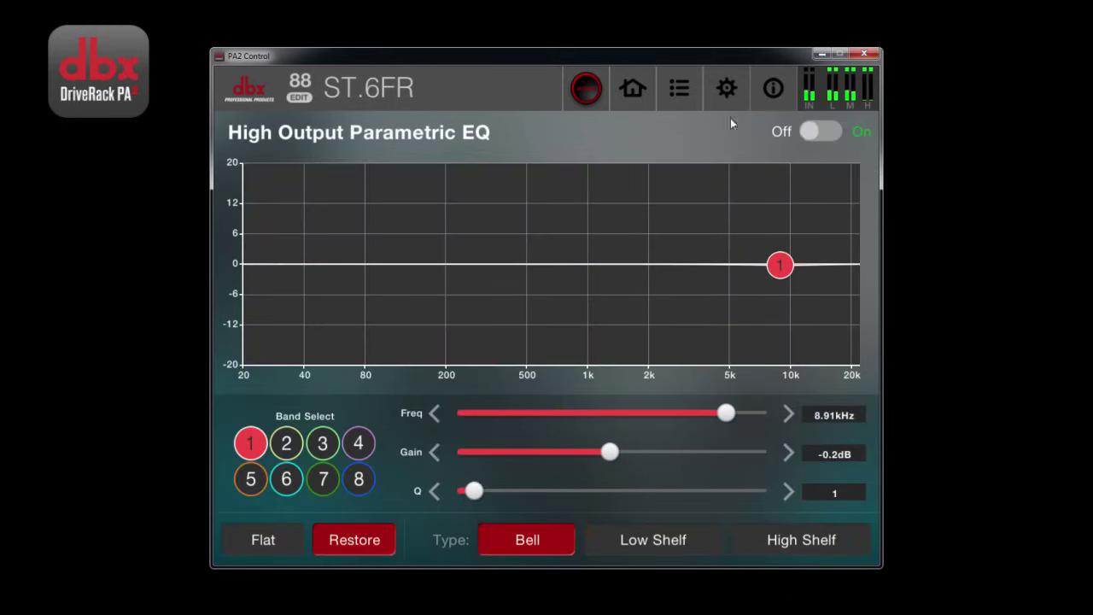
left_click(632, 89)
Lower the high-output limiter threshold to -9.6 dB with OverEasy 4.
left_click(772, 205)
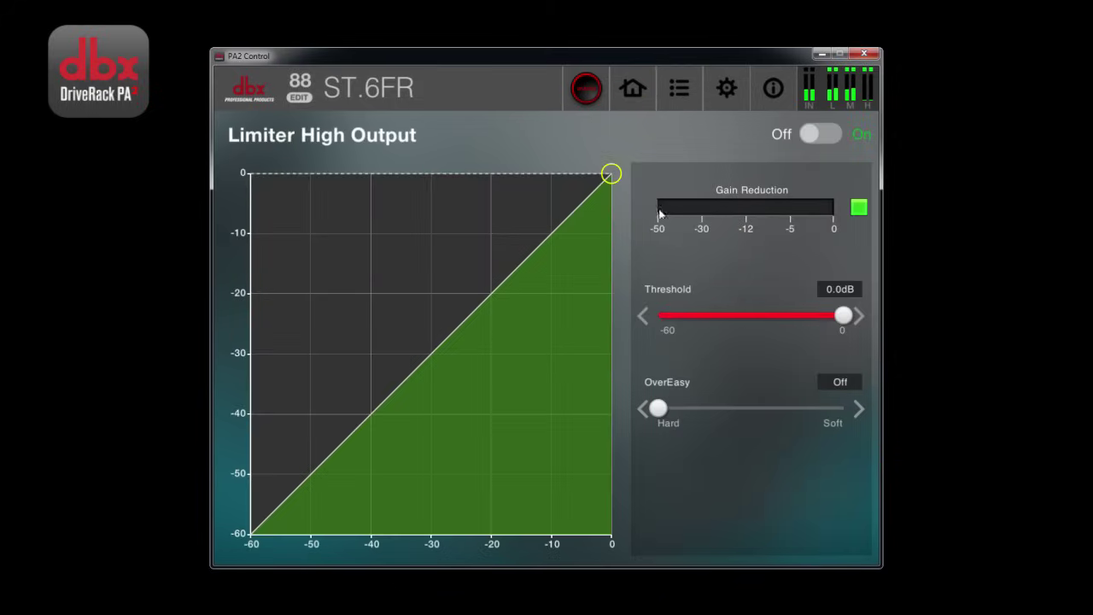
left_click_drag(609, 174, 553, 230)
left_click_drag(667, 414, 731, 408)
left_click(809, 137)
left_click(821, 135)
left_click(636, 87)
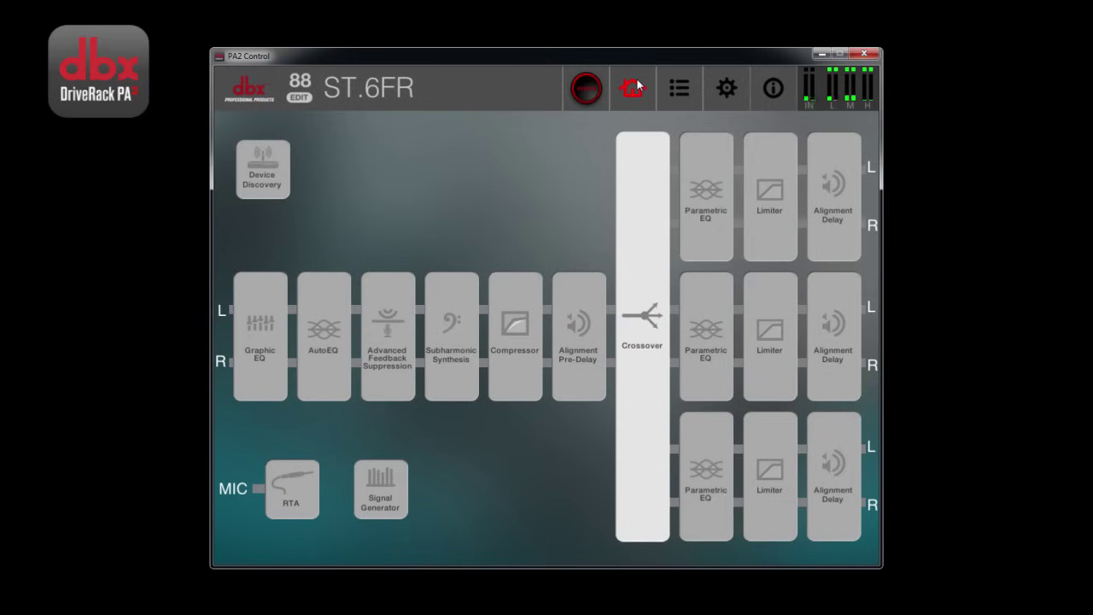
left_click(830, 193)
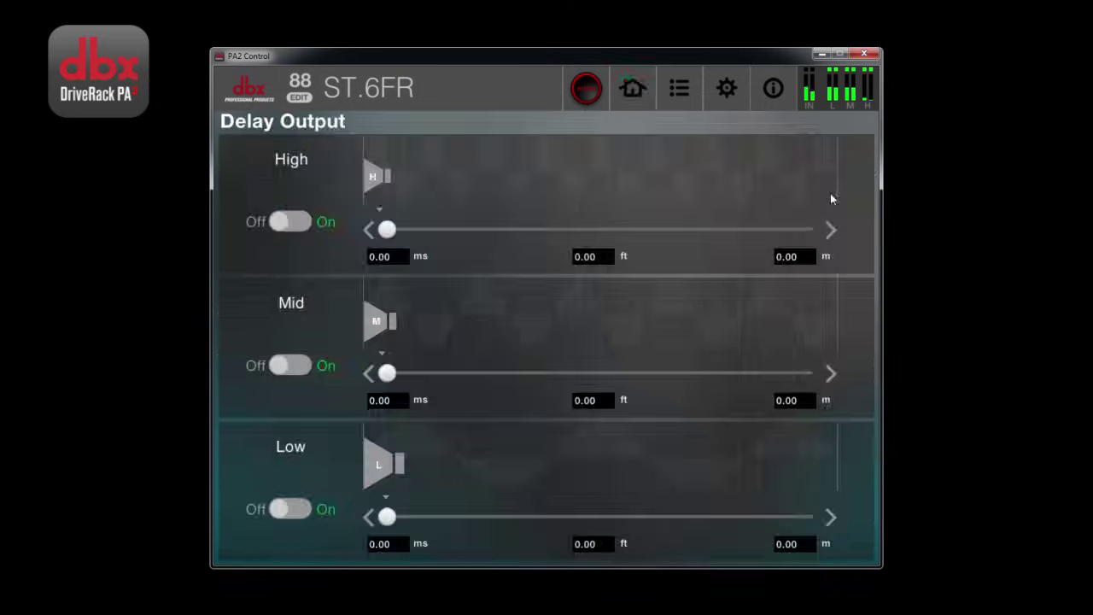
Try a 4.04 ms High output alignment delay, then switch it back off.
left_click(281, 221)
mouse_move(392, 229)
left_mouse_down()
mouse_move(560, 231)
mouse_move(387, 229)
left_mouse_up()
left_click(322, 218)
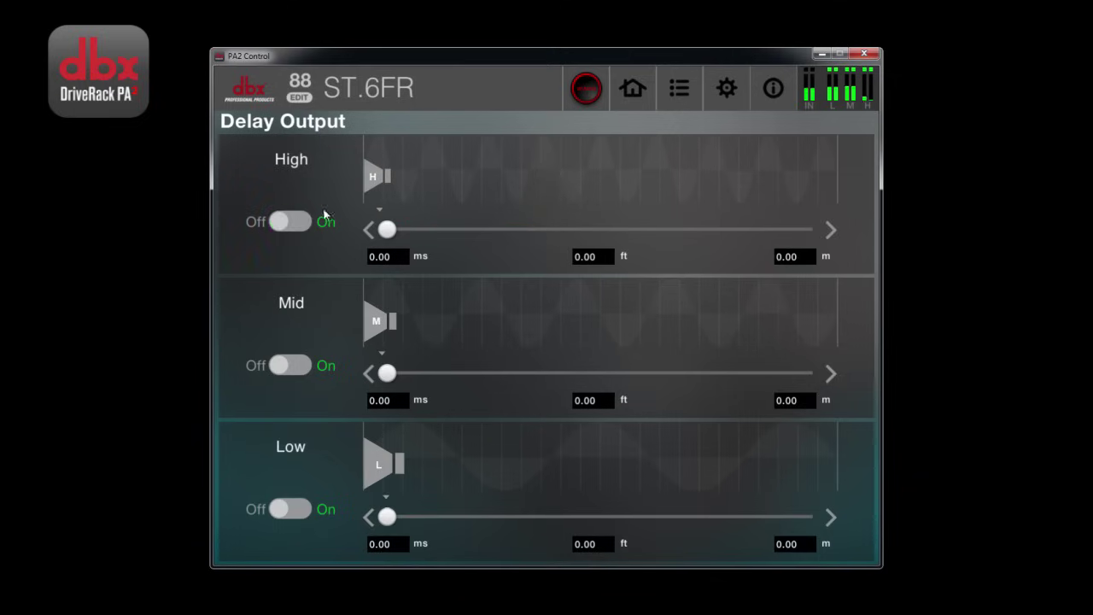
left_click(633, 85)
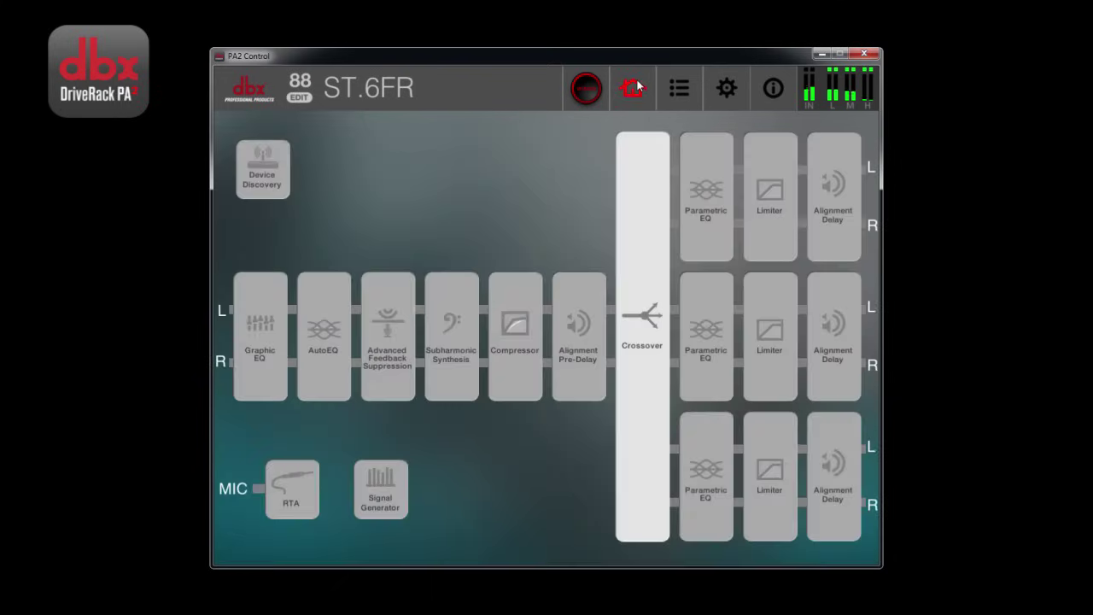
Check the RTA, then try pink and white noise on the Signal Generator and set it Off.
left_click(278, 488)
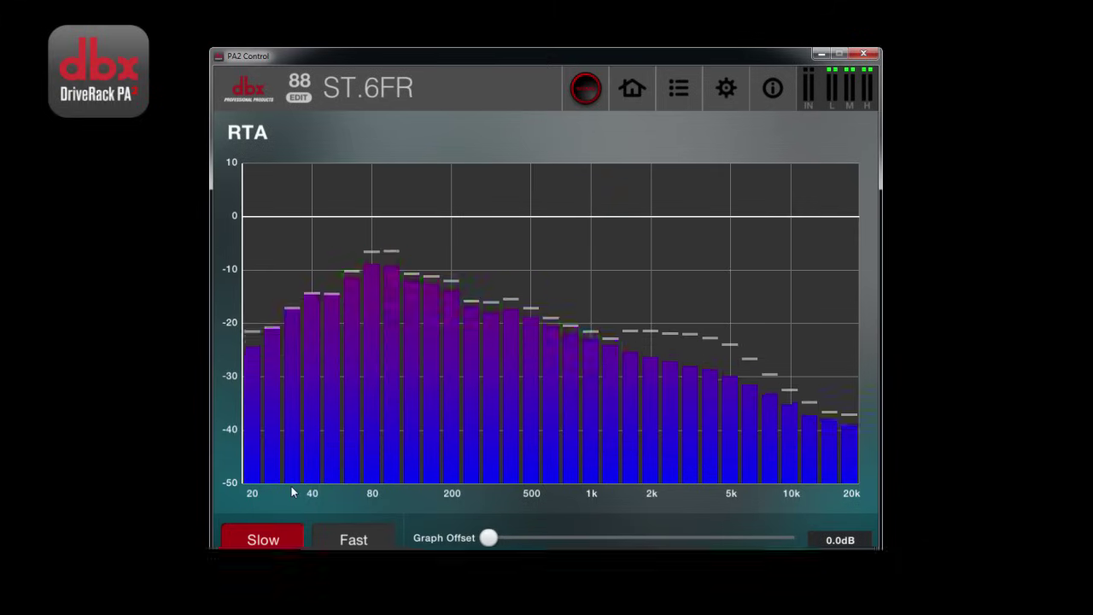
left_click(630, 93)
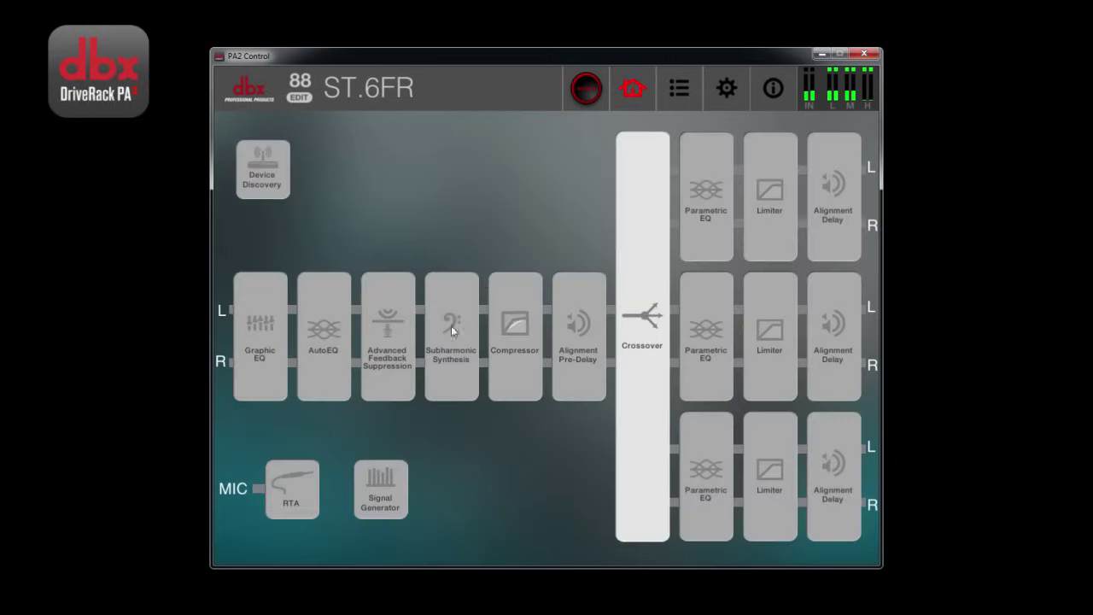
left_click(384, 478)
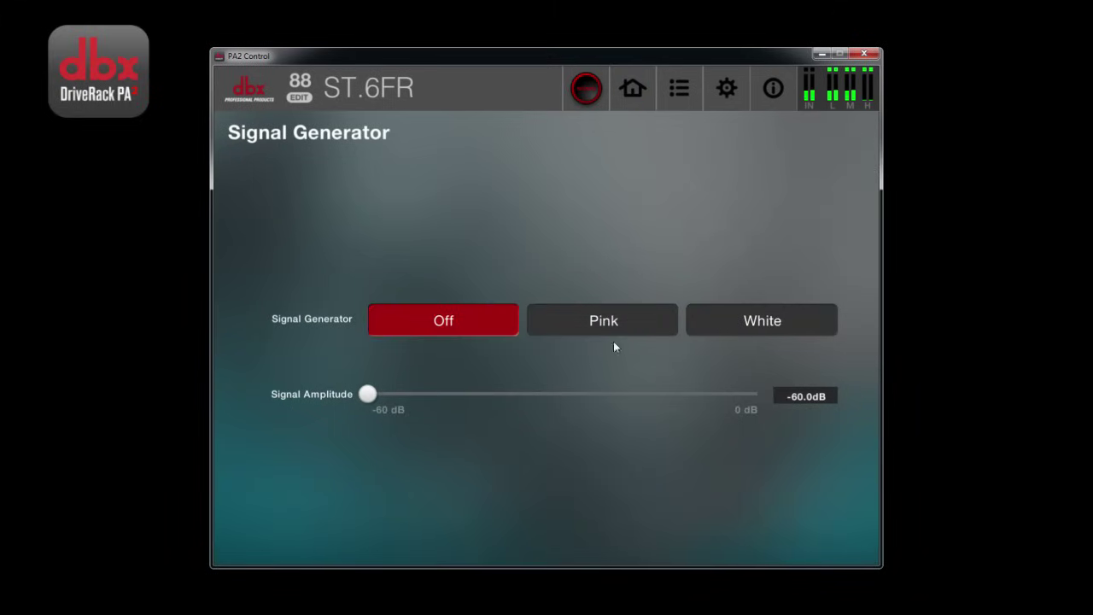
left_click(645, 321)
left_click(748, 320)
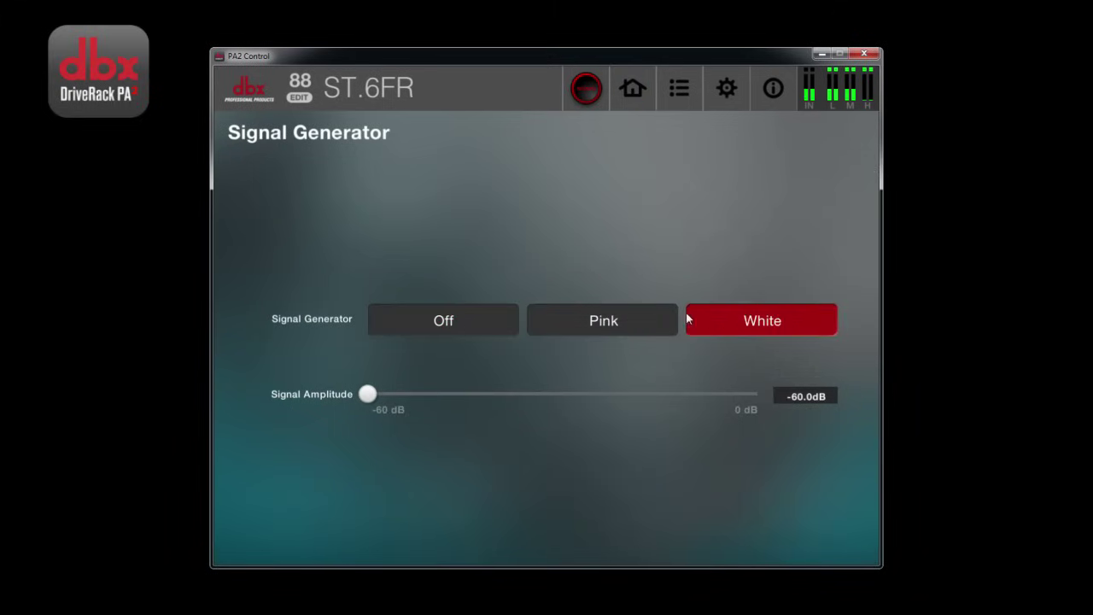
left_click(479, 320)
left_click(668, 86)
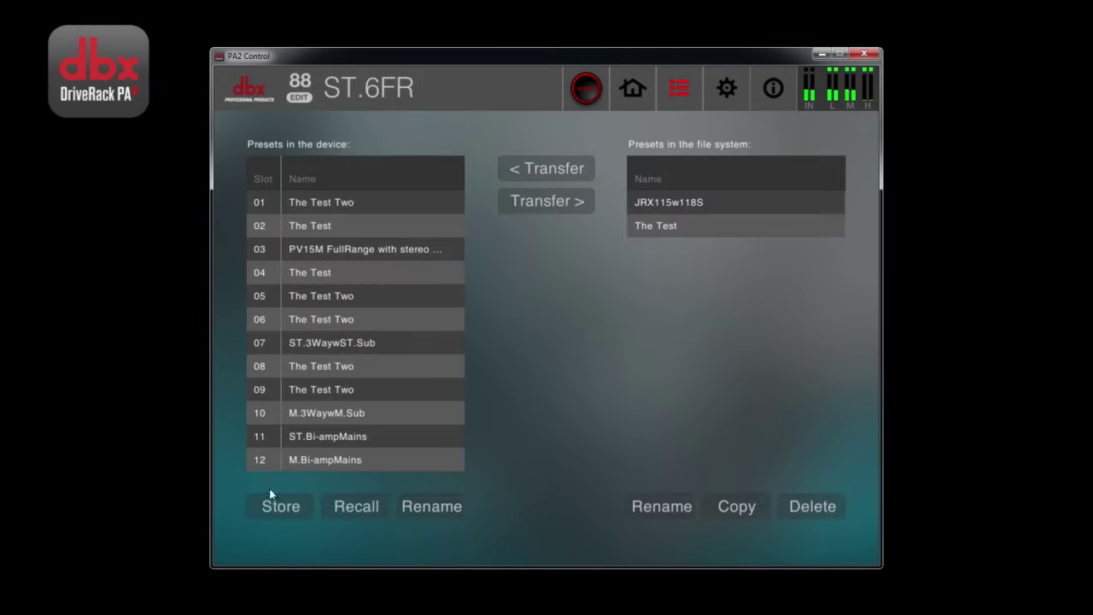
Transfer device preset 07 ST.3WaywST.Sub to the file-system presets, then go to system settings.
left_click(364, 342)
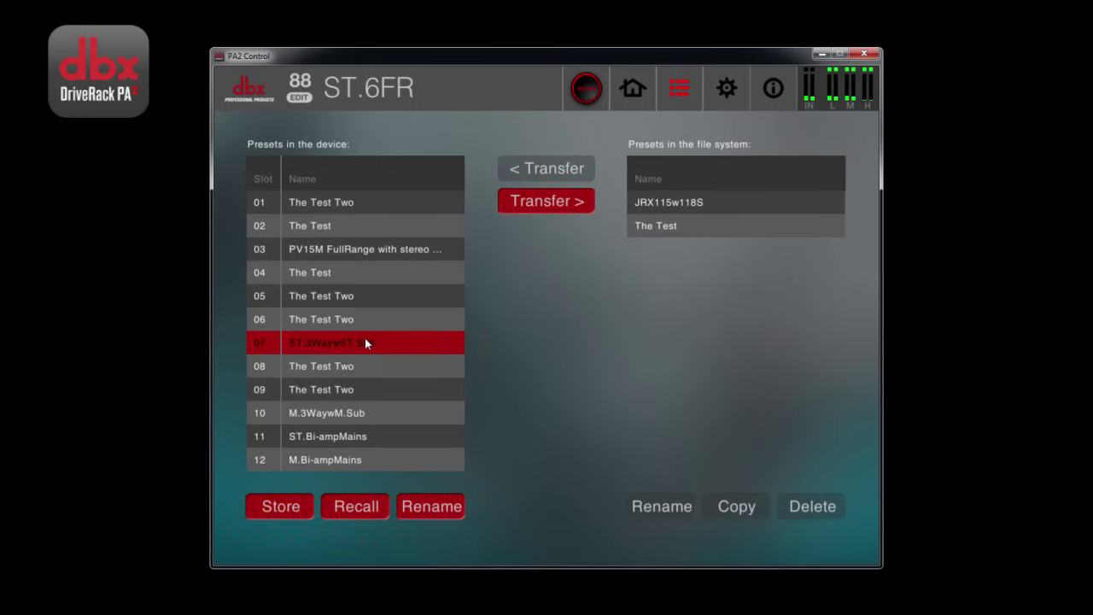
left_click(547, 201)
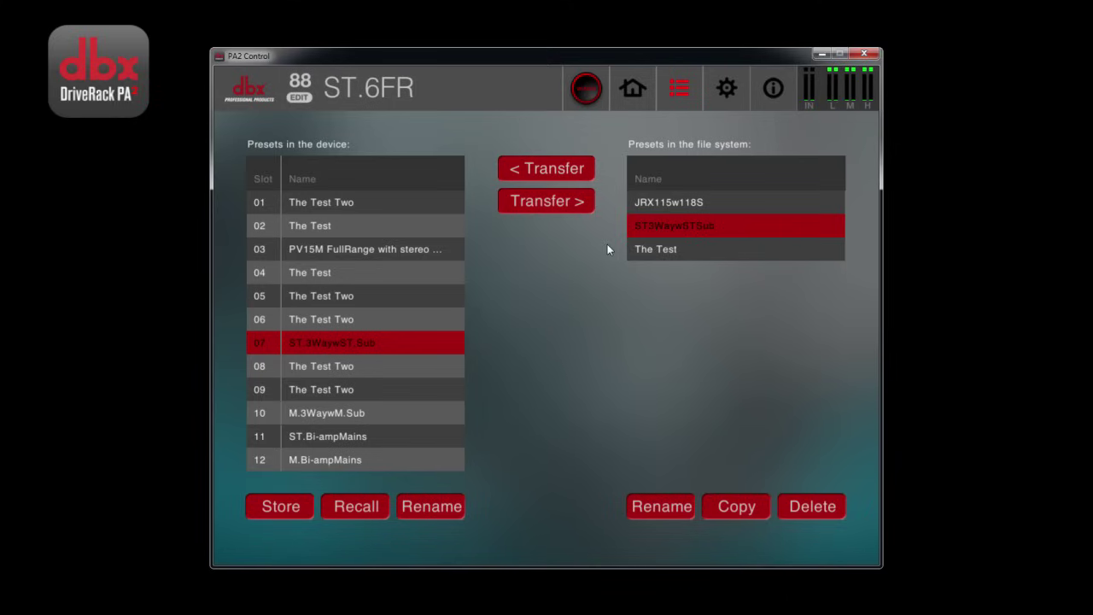
left_click(722, 88)
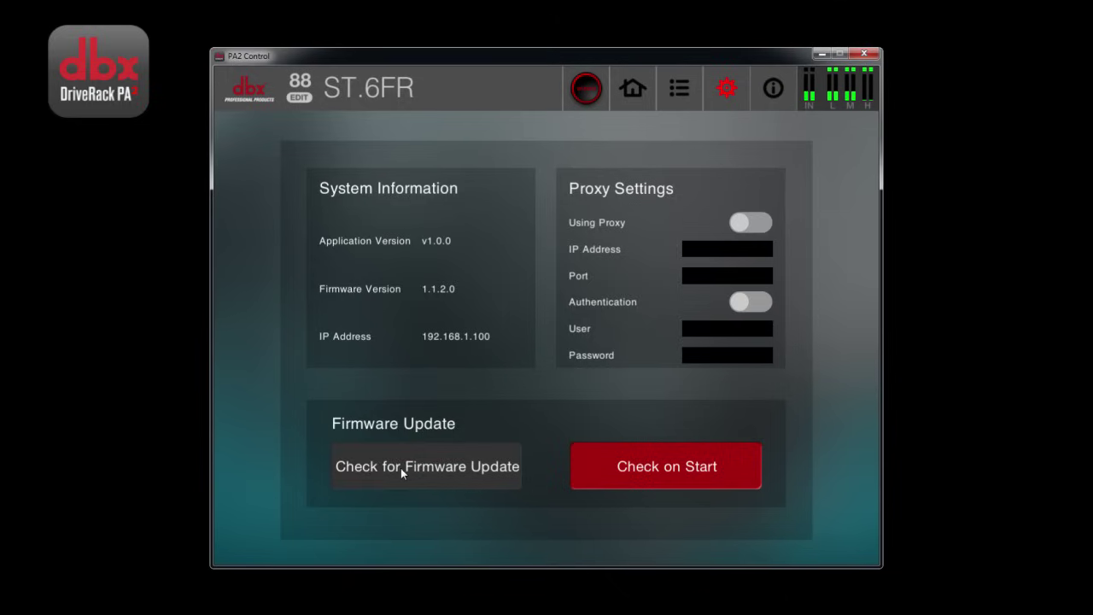
On the headroom meters page, toggle the Low and Mid L/R mutes on and off, then Mute All.
left_click(835, 89)
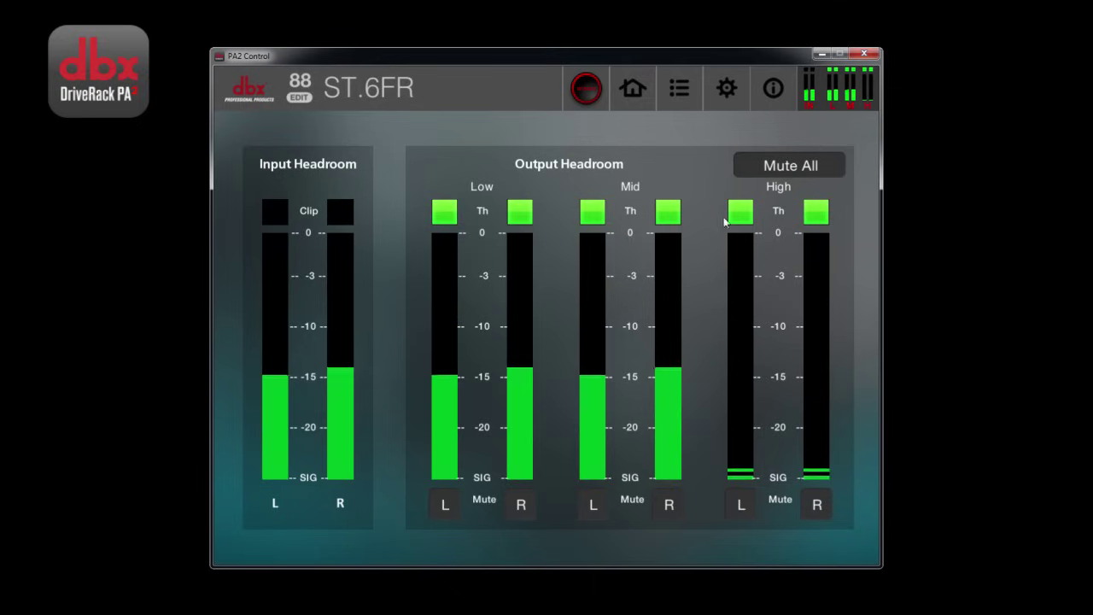
left_click(442, 505)
left_click(593, 504)
left_click(669, 505)
left_click(592, 505)
left_click(521, 504)
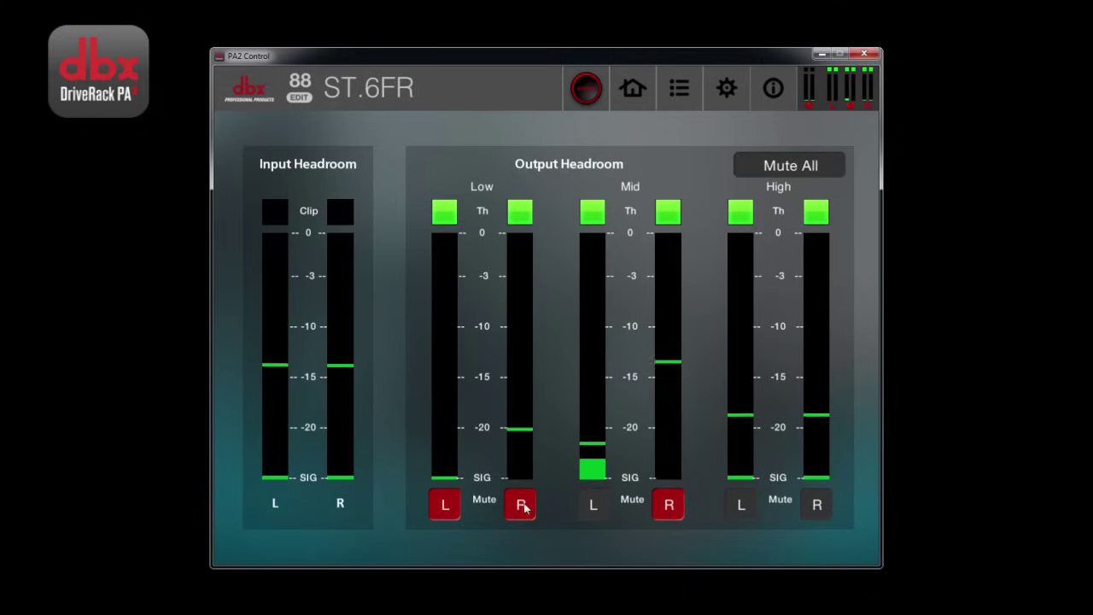
left_click(521, 504)
left_click(669, 504)
left_click(444, 505)
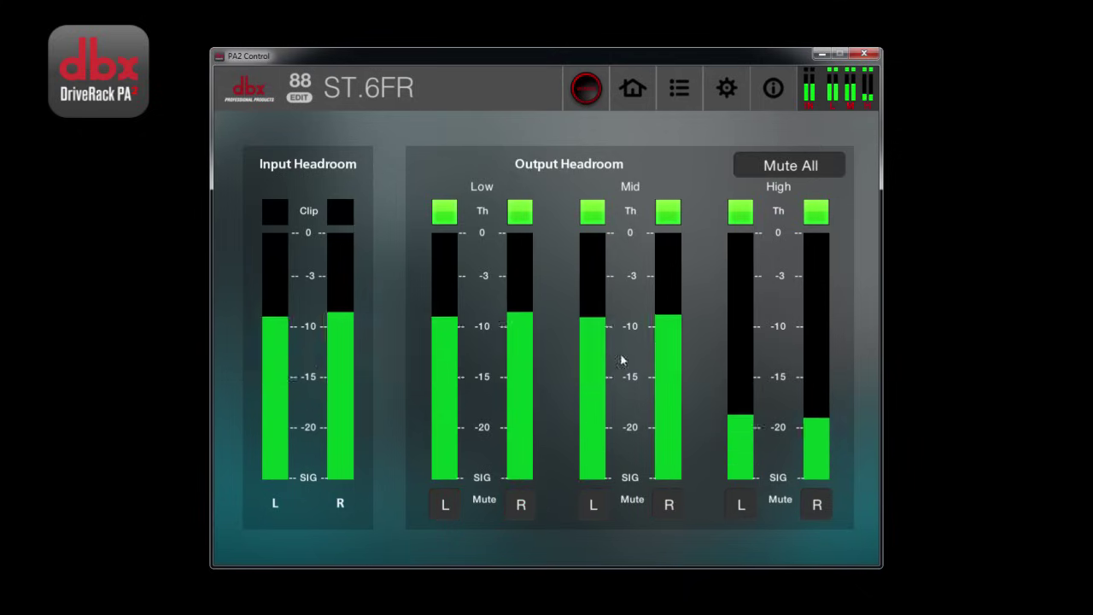
left_click(768, 165)
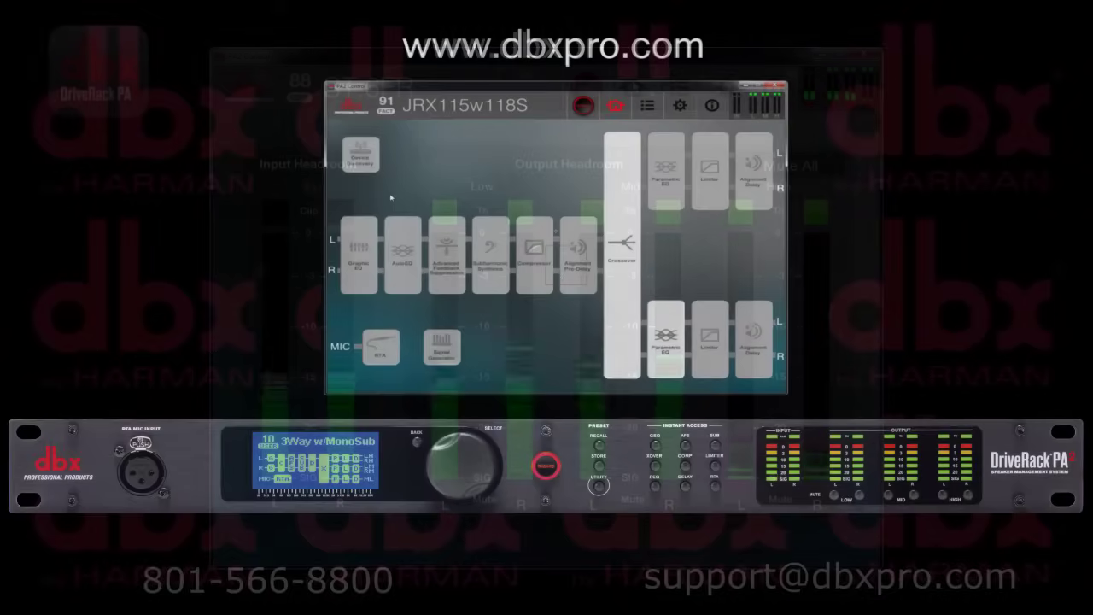